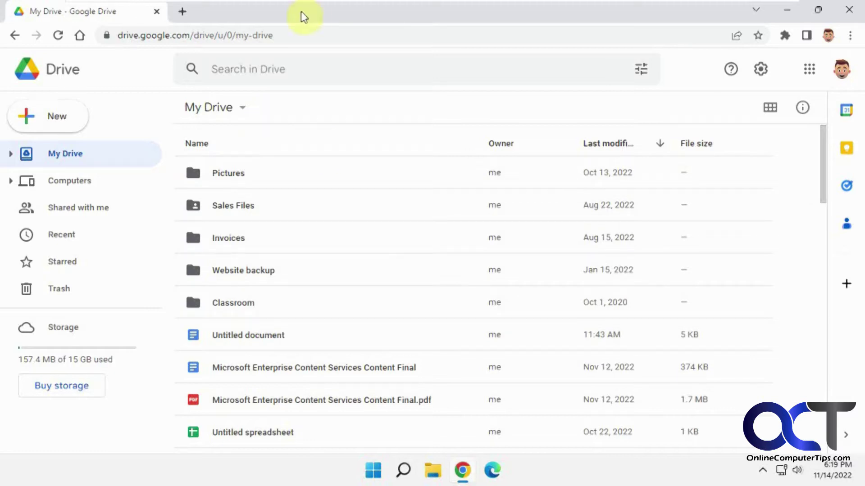
- Search the web for Google Takeout in a new browser tab and open its account export page
left_click(183, 12)
type("google")
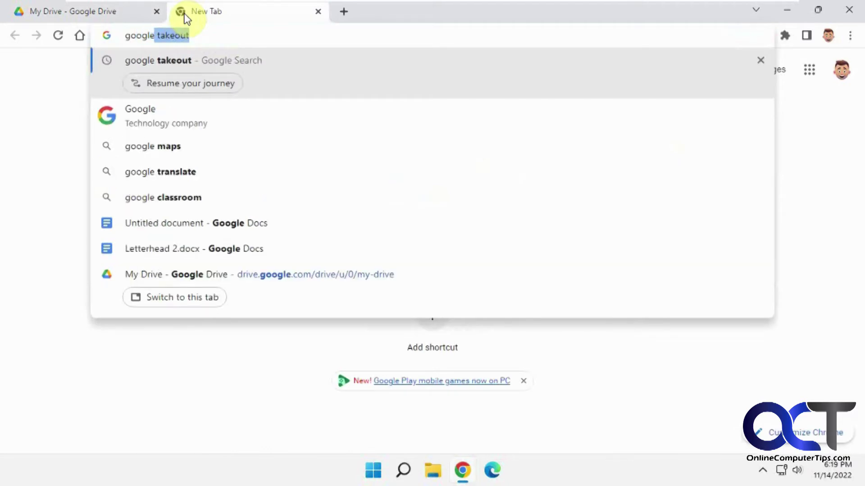
key("Return")
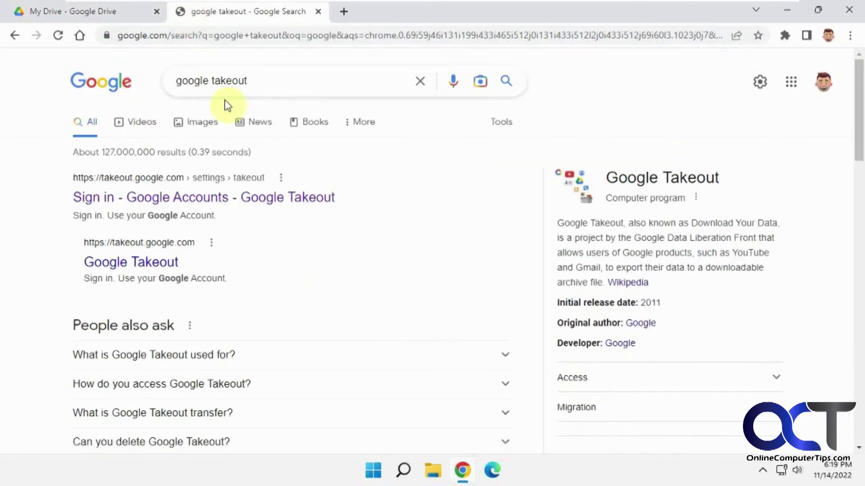
left_click(243, 199)
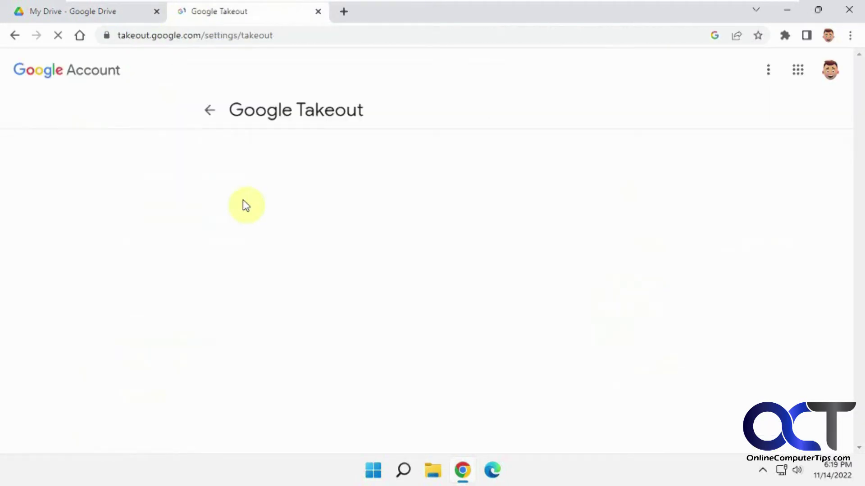
left_click(120, 14)
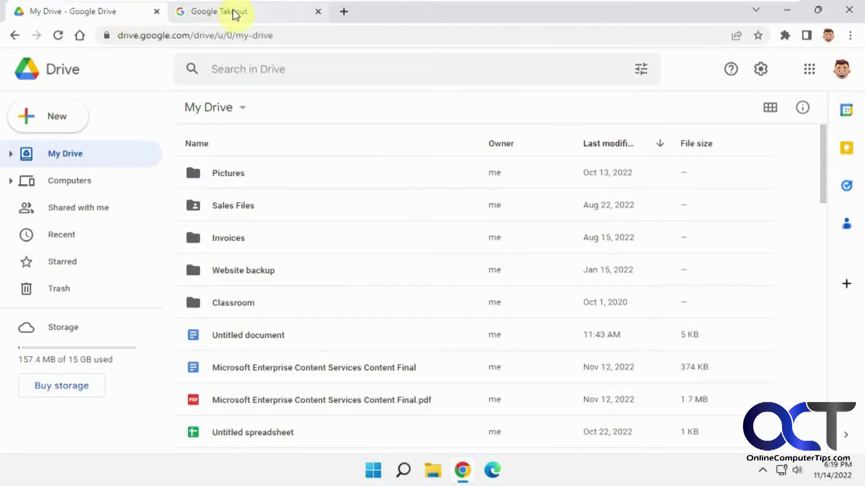
left_click(234, 15)
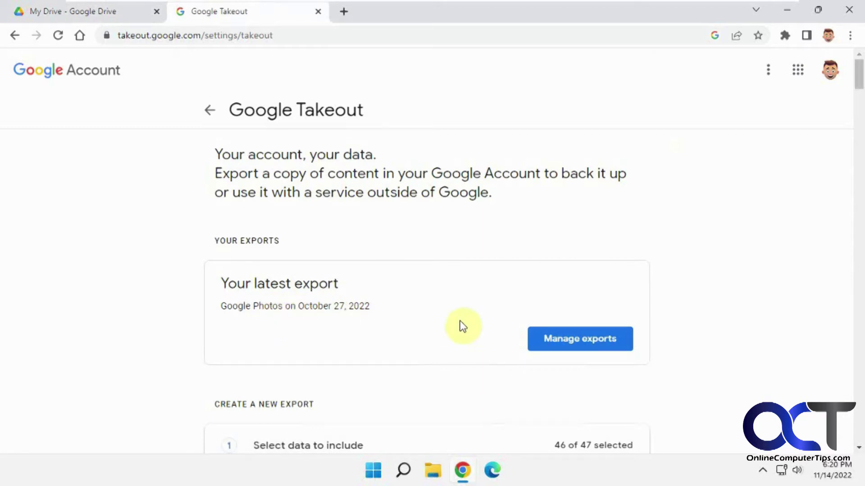
- Deselect all products for the new export and include only Drive
scroll(461, 323, "down", 1)
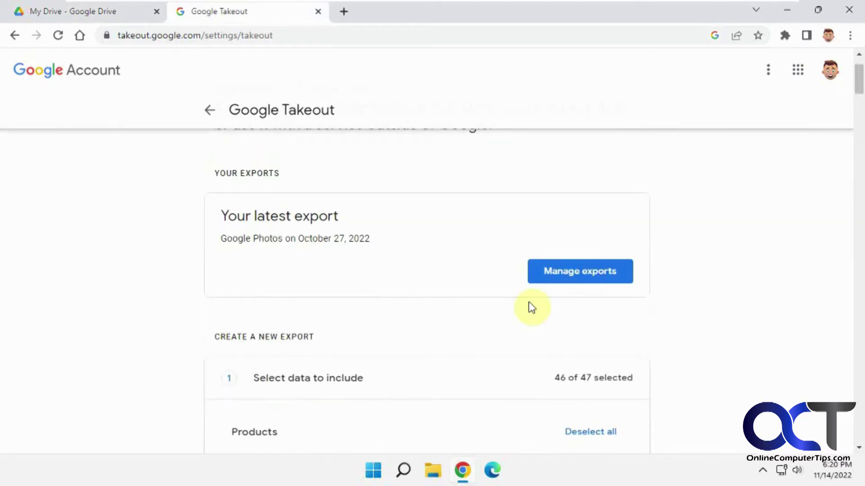
scroll(533, 284, "down", 2)
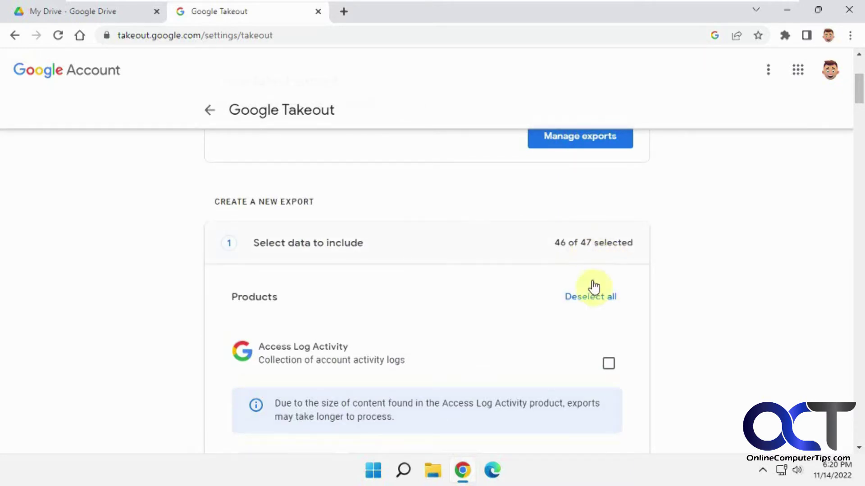
scroll(599, 293, "down", 9)
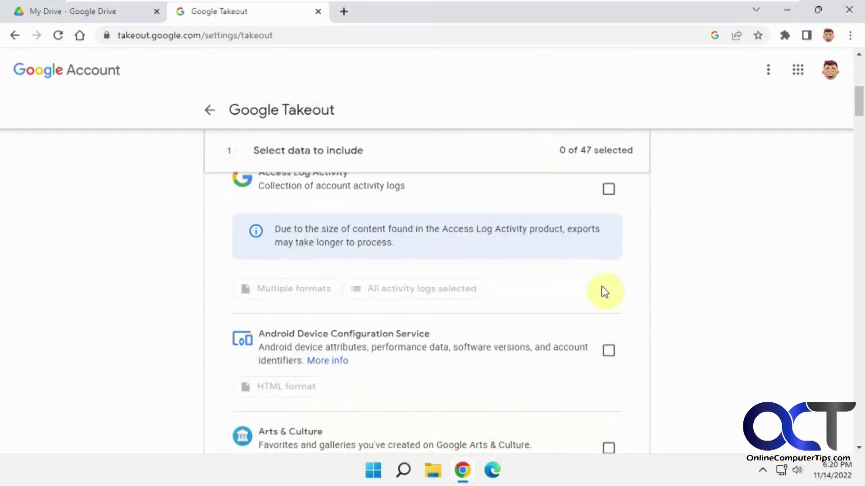
scroll(601, 290, "down", 5)
scroll(599, 288, "up", 3)
scroll(597, 285, "down", 6)
scroll(596, 284, "down", 5)
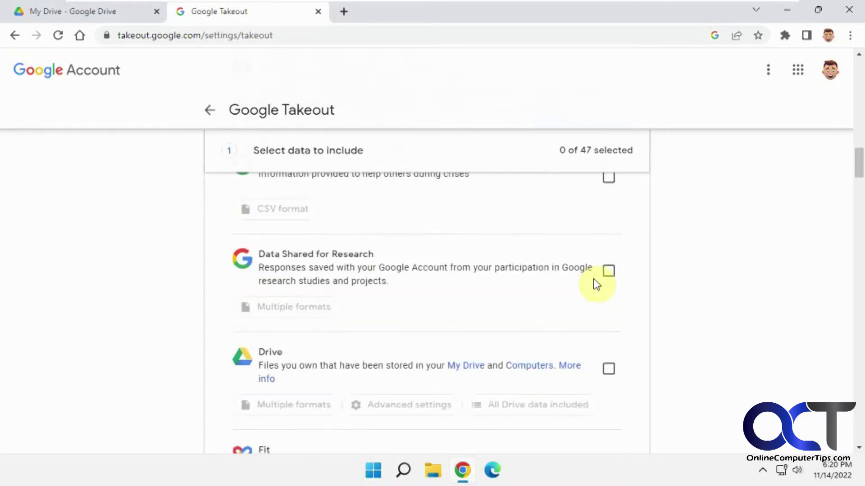
scroll(596, 284, "down", 2)
left_click(609, 301)
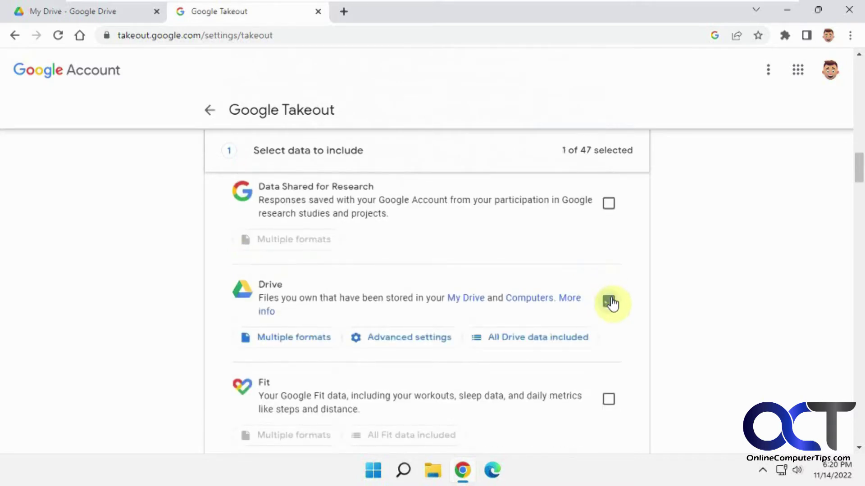
- Review the Drive content options for the files and folders to export, leaving them without changes
left_click(505, 345)
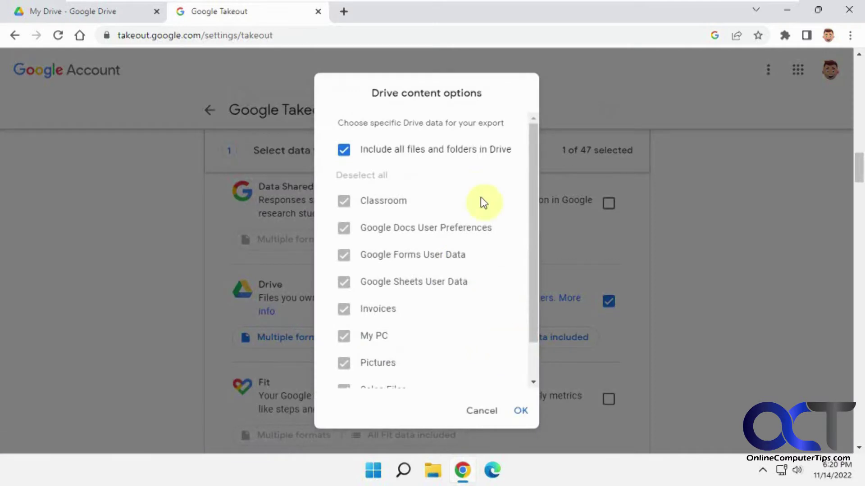
left_click_drag(534, 218, 536, 293)
scroll(529, 315, "up", 3)
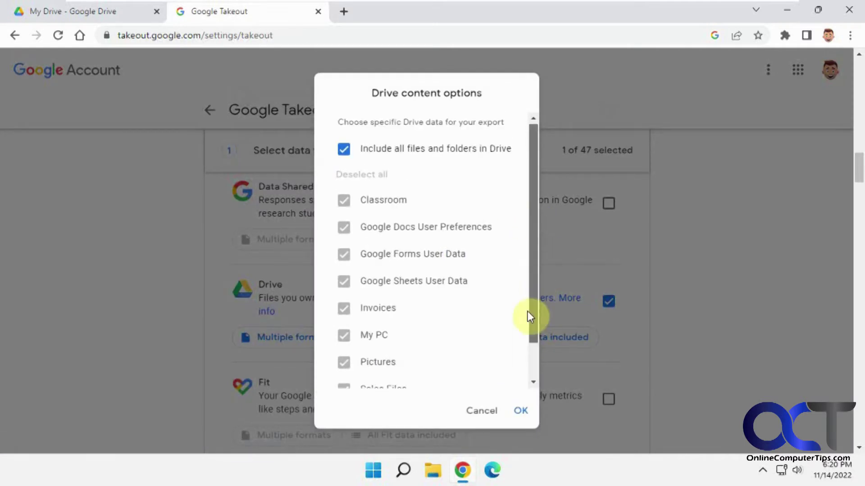
left_click(481, 410)
- Review the Drive advanced settings and the export file formats, cancelling both without changes
left_click(428, 343)
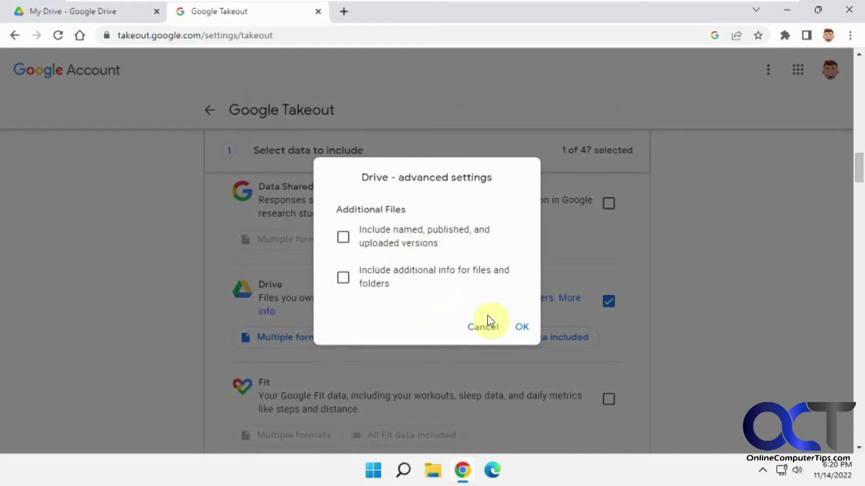
left_click(482, 327)
left_click(330, 339)
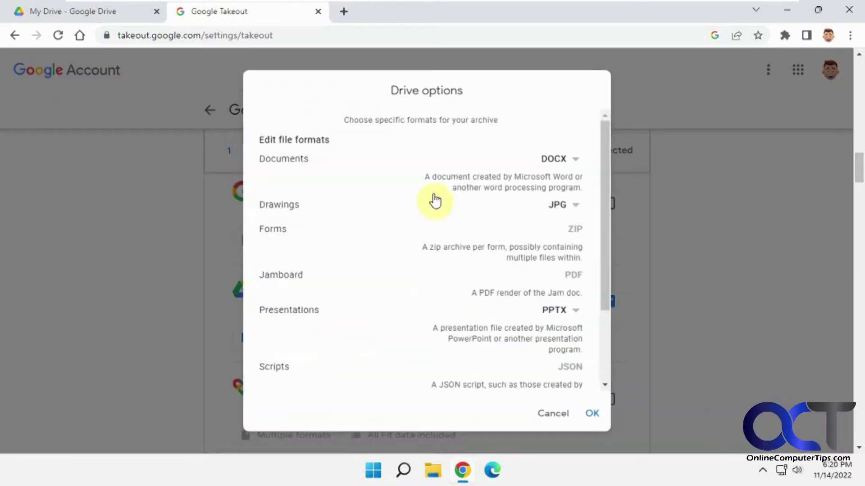
left_click_drag(603, 251, 602, 352)
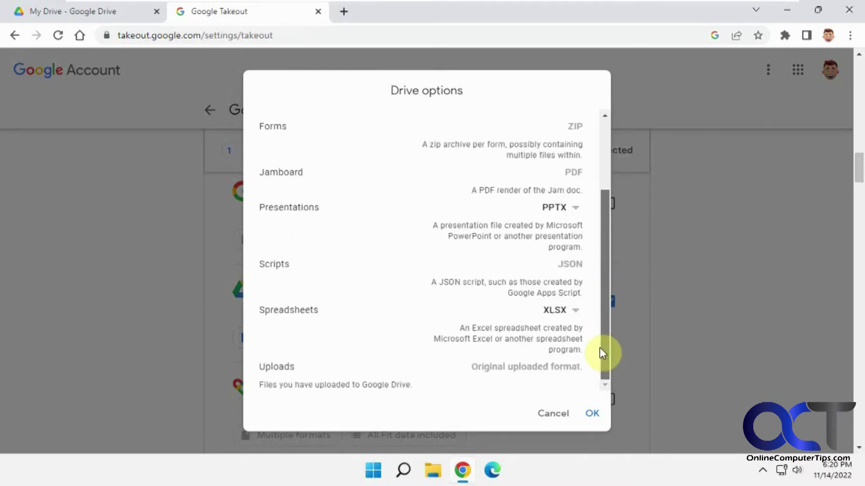
left_click(553, 413)
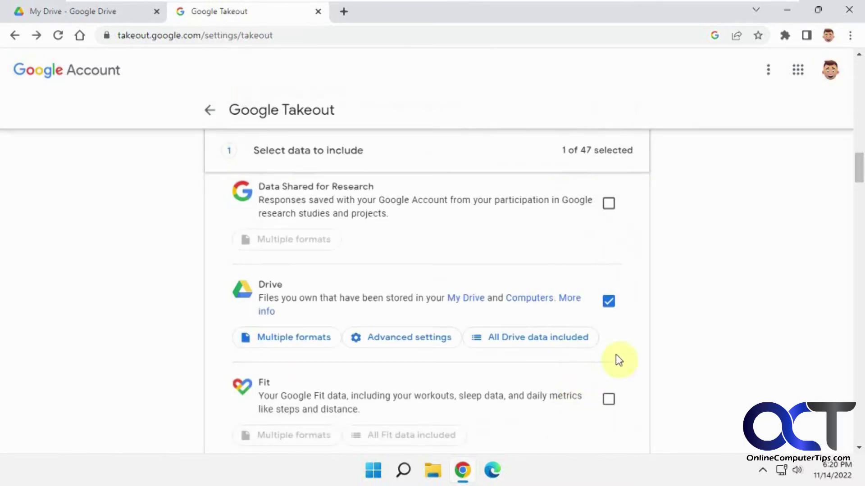
- Finish the data selection and proceed to choosing the file type, frequency and destination
scroll(682, 334, "down", 6)
scroll(696, 342, "down", 10)
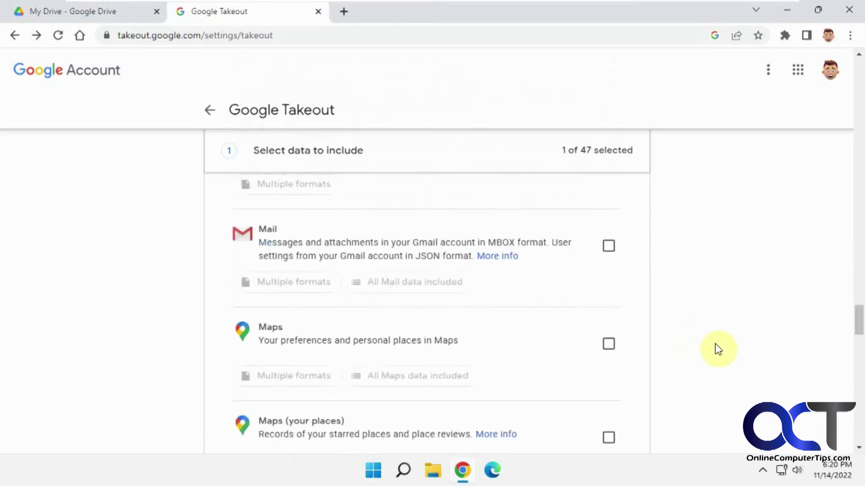
left_click_drag(857, 328, 858, 434)
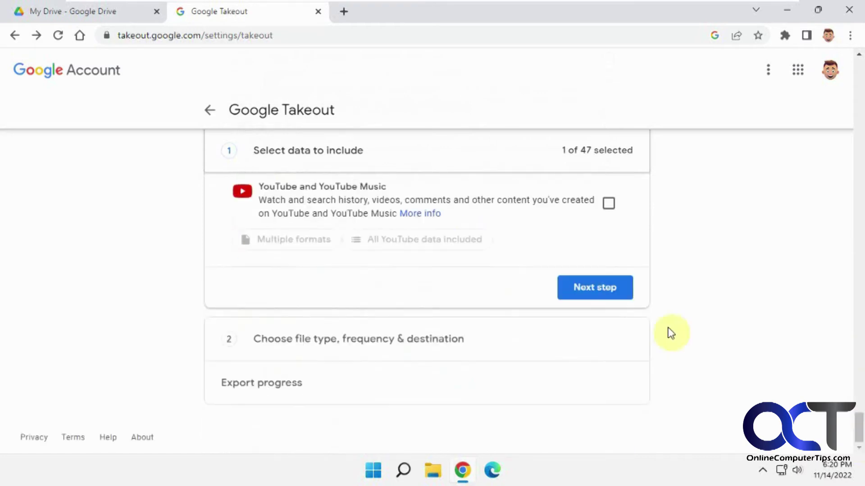
left_click(614, 292)
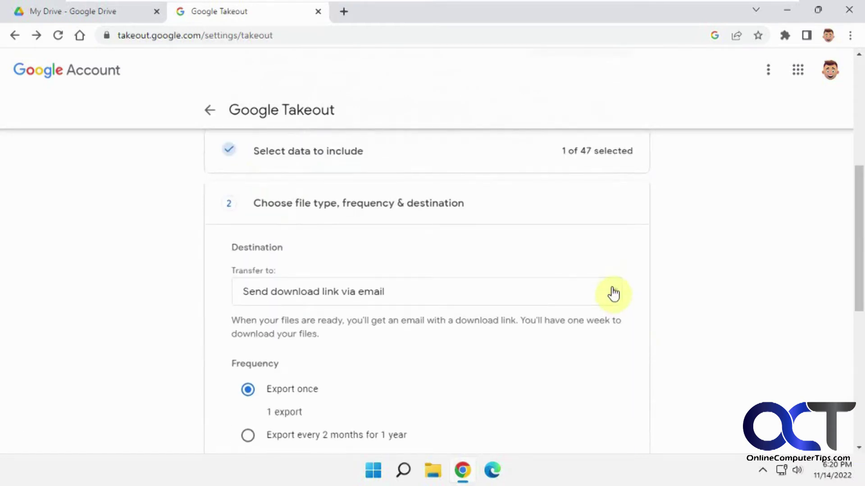
- Create a one-time Drive export as .zip files with a 2 GB size limit, delivered by an emailed download link
scroll(599, 290, "down", 3)
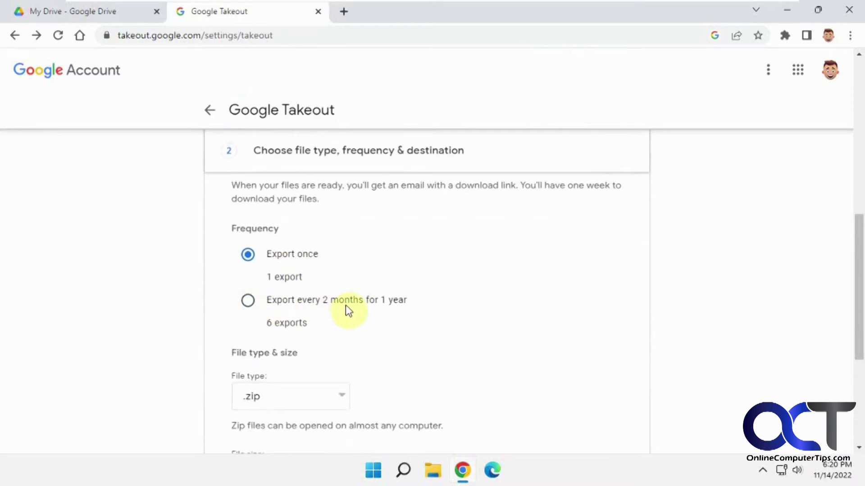
scroll(342, 304, "down", 1)
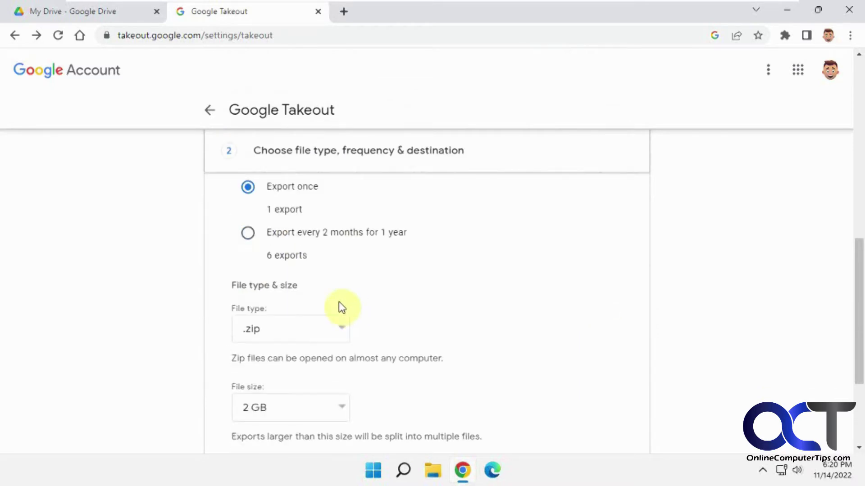
left_click(343, 337)
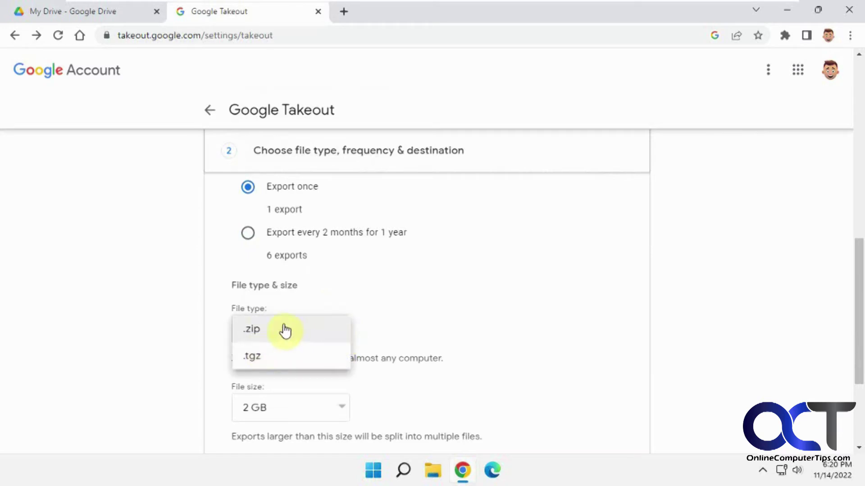
left_click(419, 314)
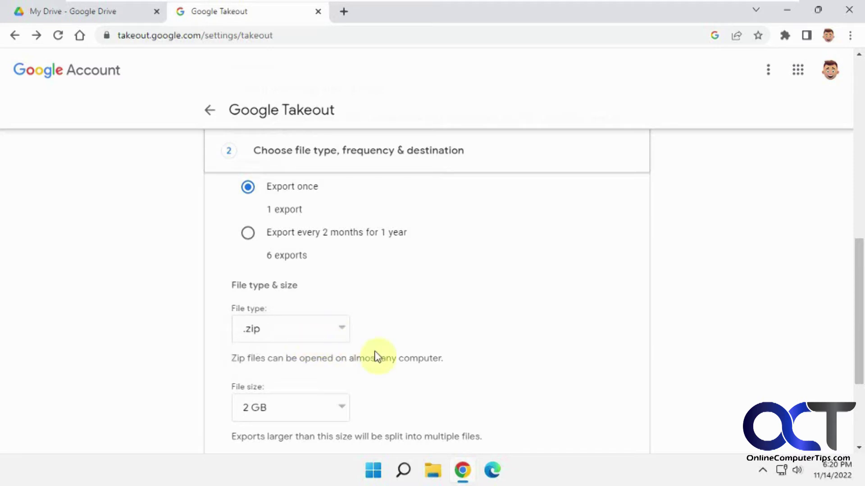
scroll(397, 355, "down", 1)
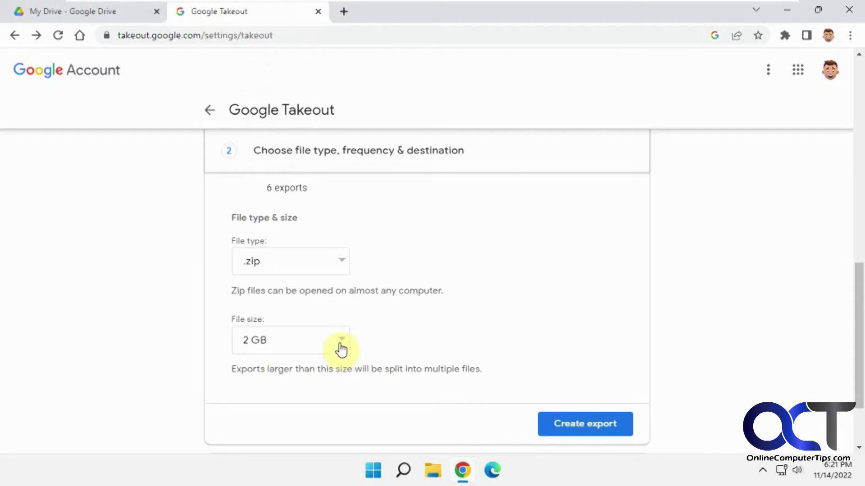
scroll(412, 309, "up", 1)
scroll(409, 314, "down", 1)
scroll(399, 305, "up", 1)
scroll(420, 299, "down", 1)
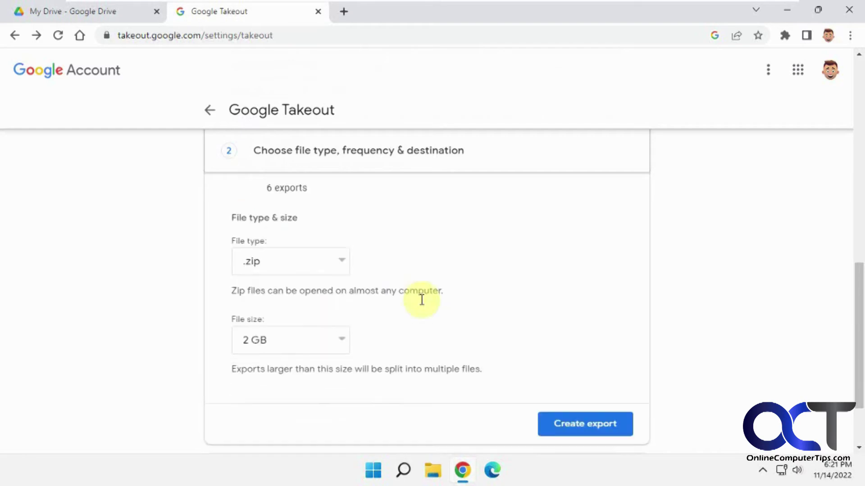
left_click(568, 425)
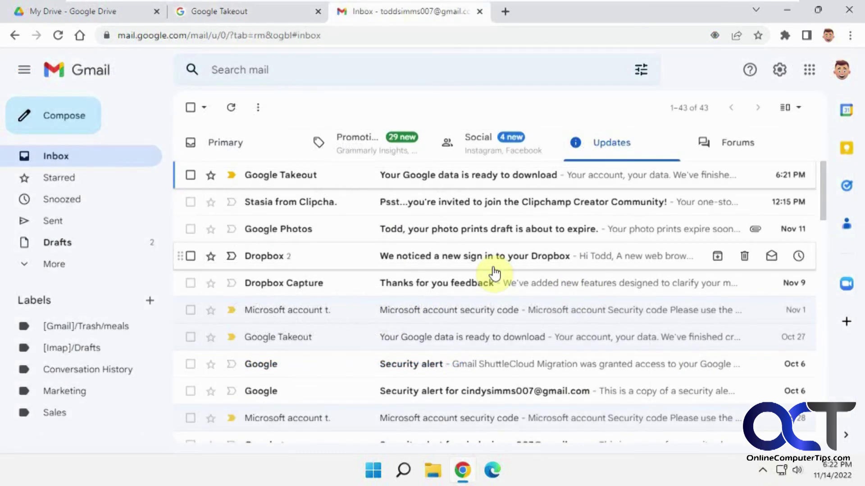
- Read the Google Takeout email about the finished export in Gmail, and reload the Takeout page to check the latest export
left_click(450, 175)
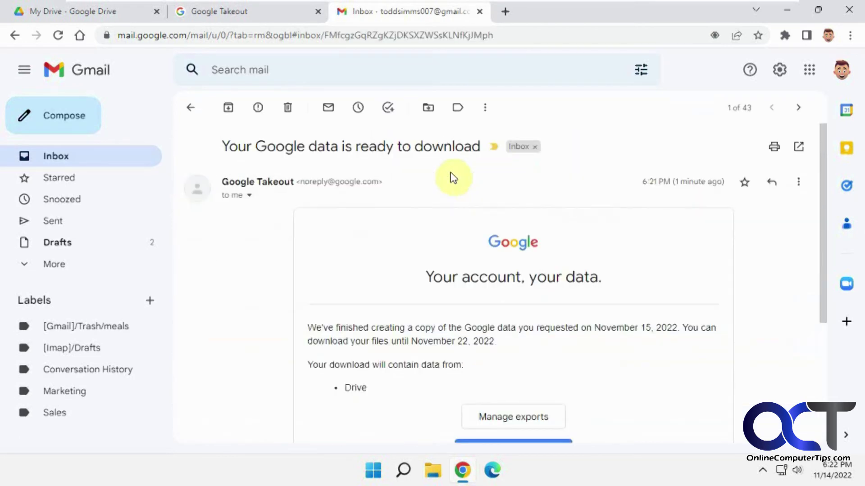
scroll(525, 258, "down", 3)
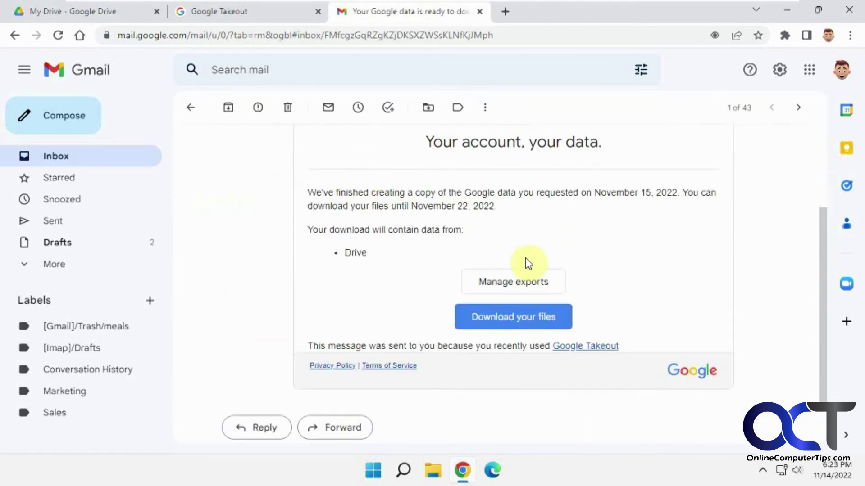
left_click(272, 16)
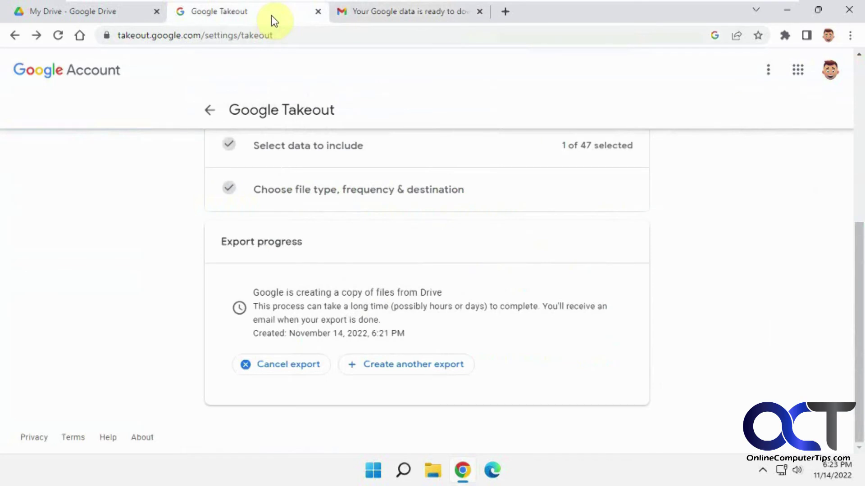
left_click(59, 35)
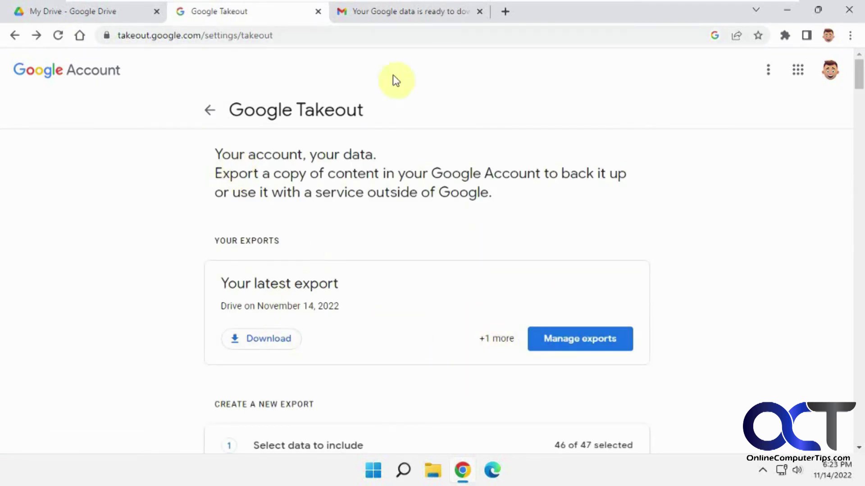
- Download the exported files from the Google Takeout email, verifying the identity with the account password
left_click(408, 10)
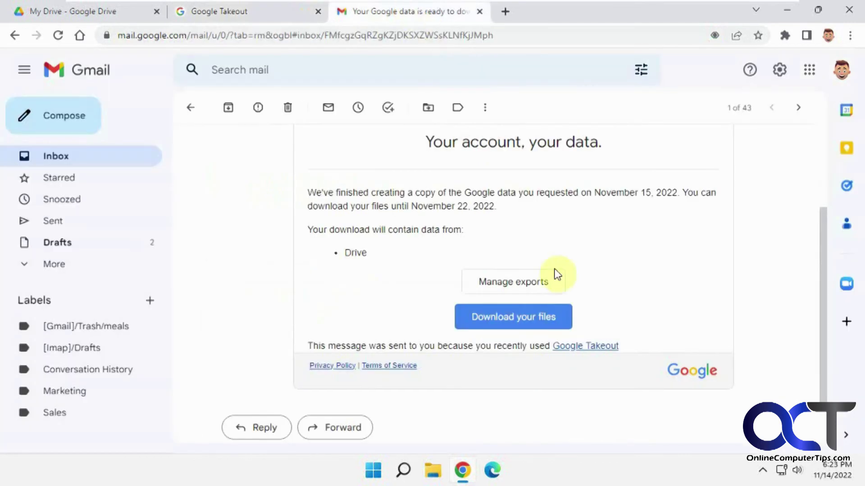
left_click(524, 318)
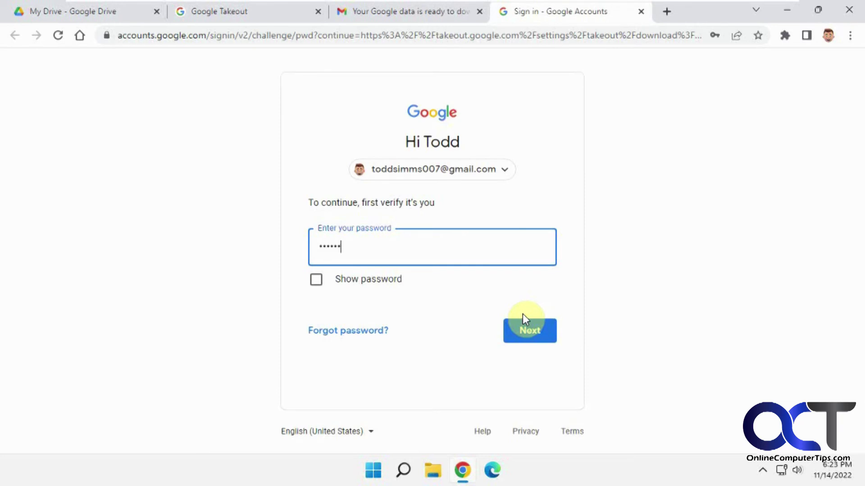
left_click(528, 329)
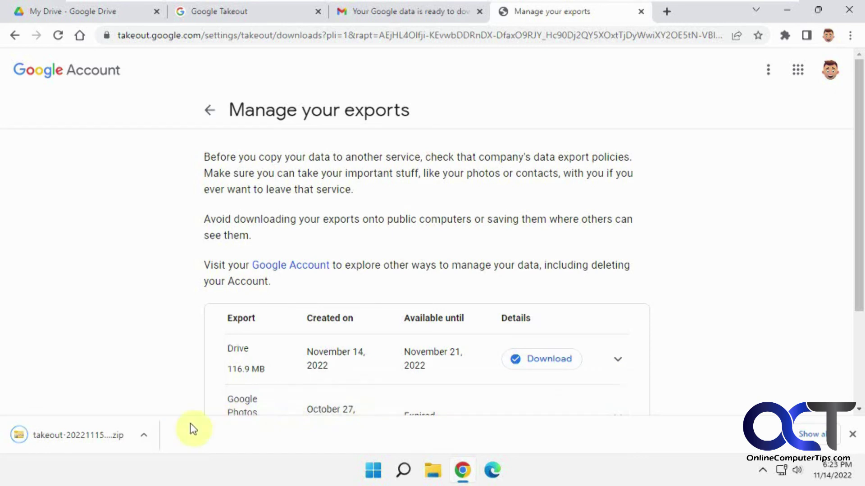
- Open the downloaded takeout zip, examine the exported files in its Takeout > Drive folder, and return to the exports page
left_click(87, 437)
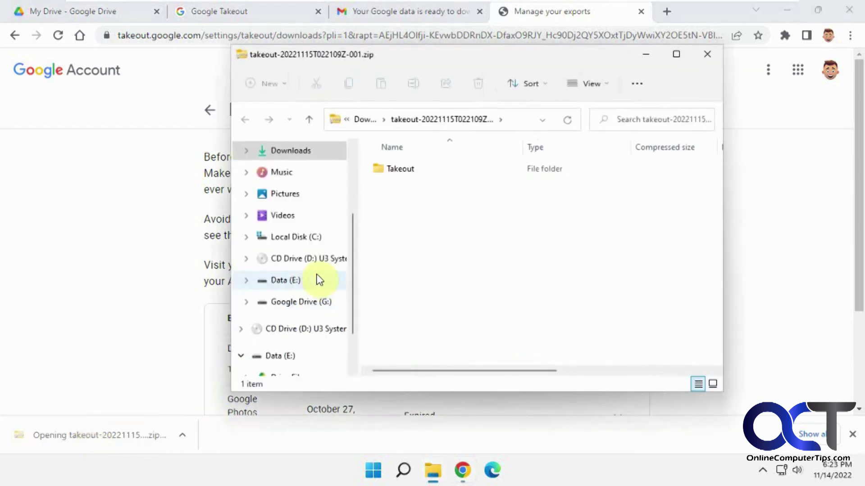
double_click(405, 167)
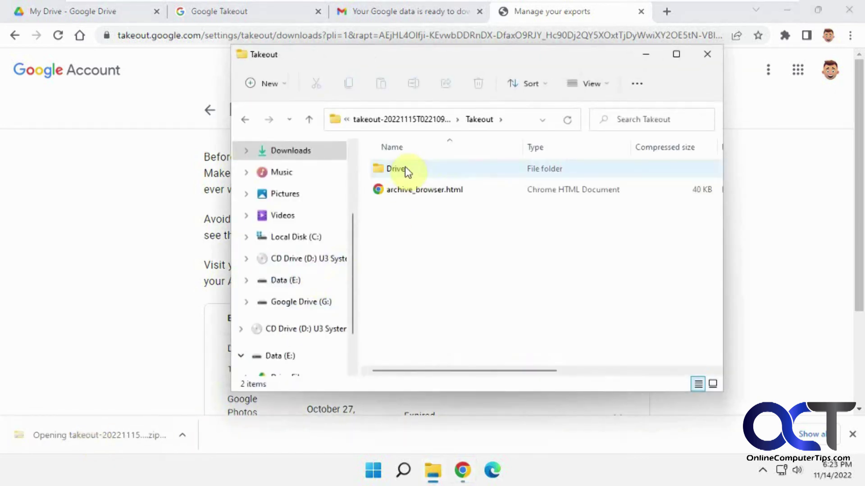
double_click(402, 172)
scroll(469, 238, "down", 3)
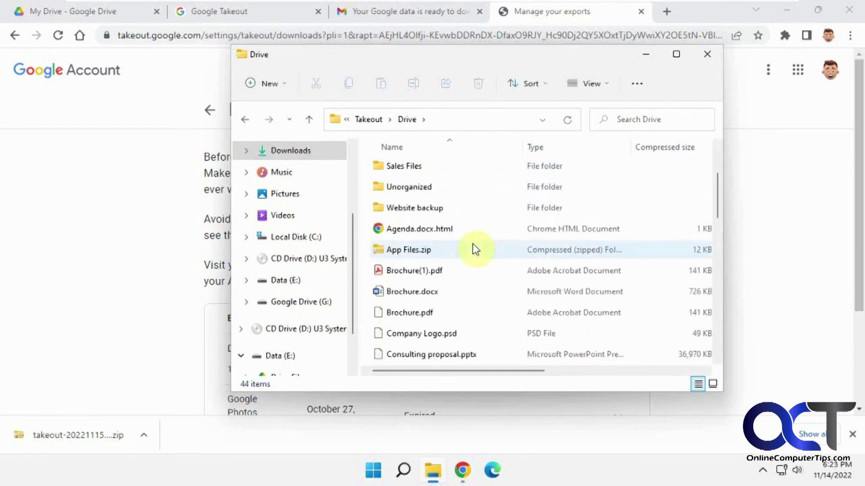
scroll(472, 244, "down", 1)
scroll(468, 244, "up", 4)
scroll(464, 246, "down", 4)
scroll(459, 250, "up", 4)
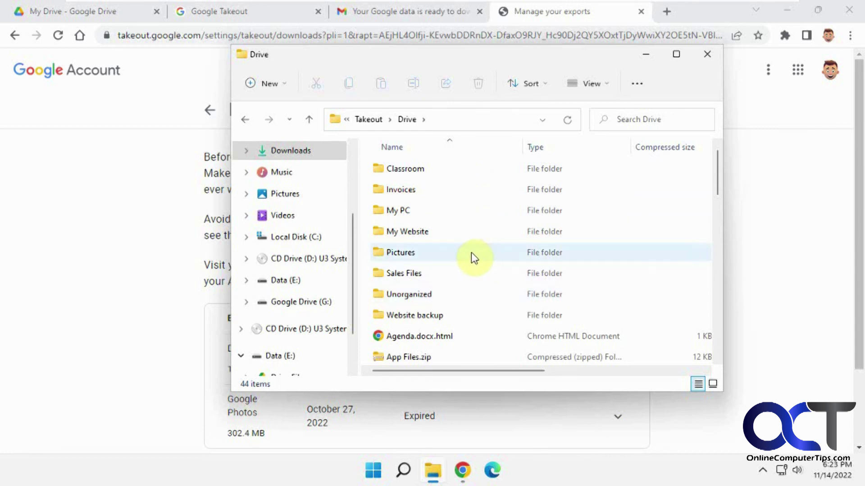
left_click(158, 59)
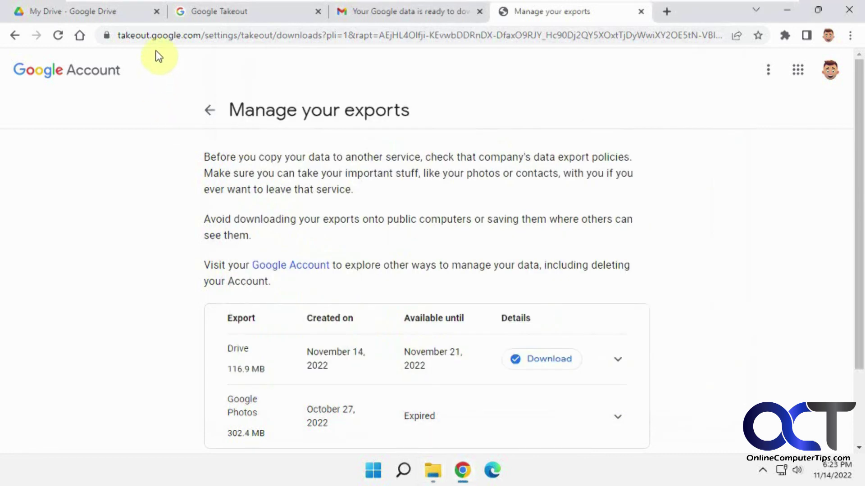